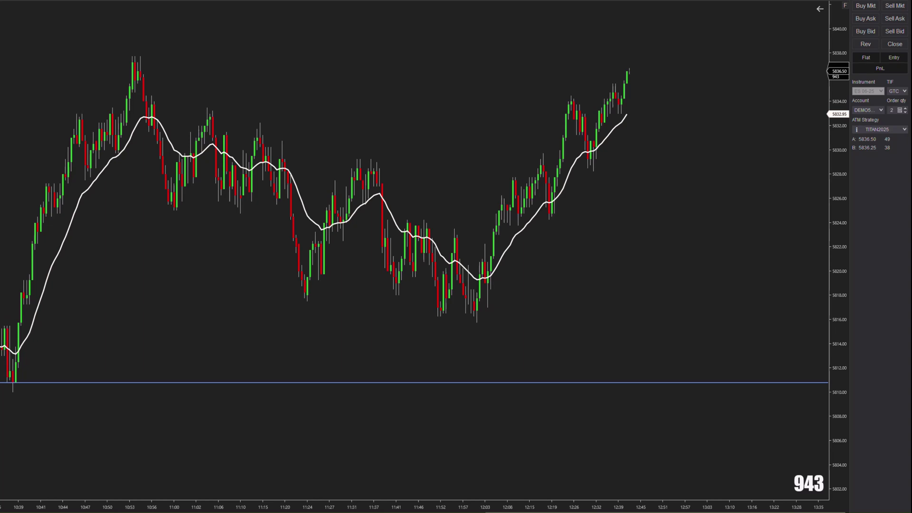
- Turn the chart's Chart Trader display off and back on
{"action": "left_click", "coordinate": [133, 2]}
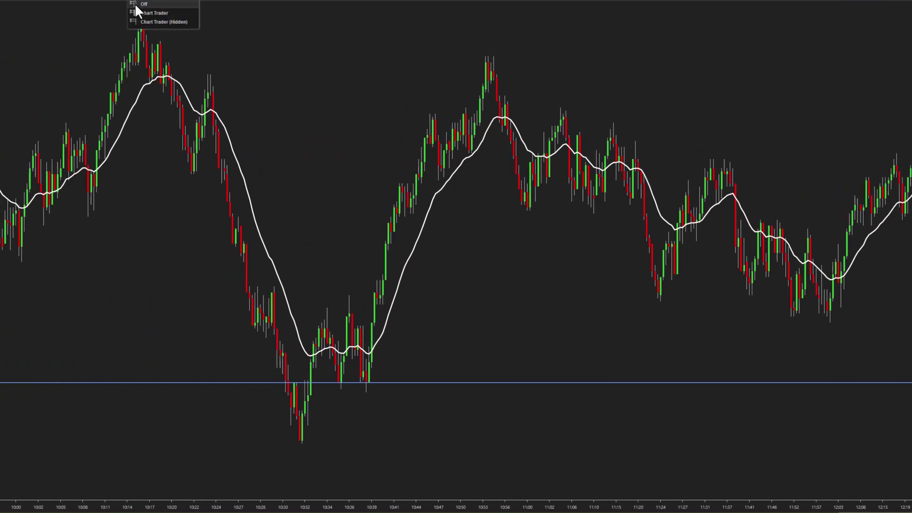
{"action": "left_click", "coordinate": [135, 4]}
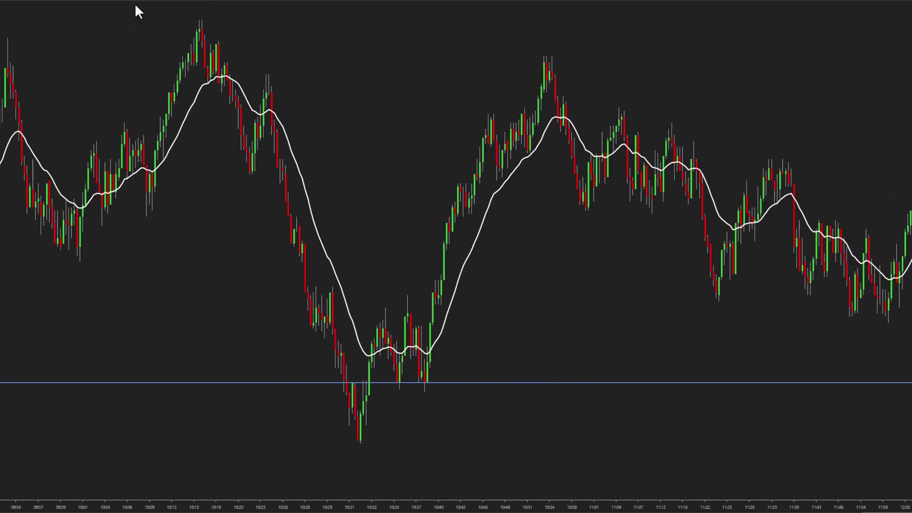
{"action": "left_click", "coordinate": [135, 3]}
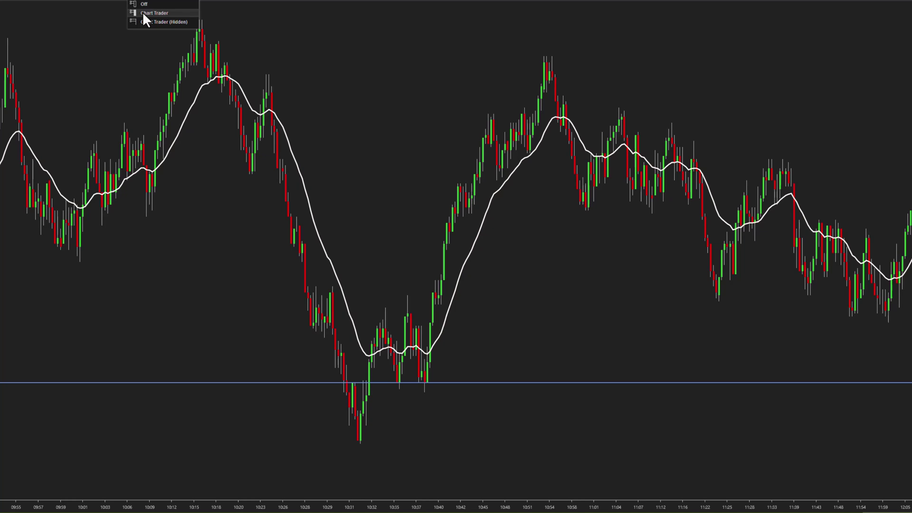
{"action": "left_click", "coordinate": [142, 12]}
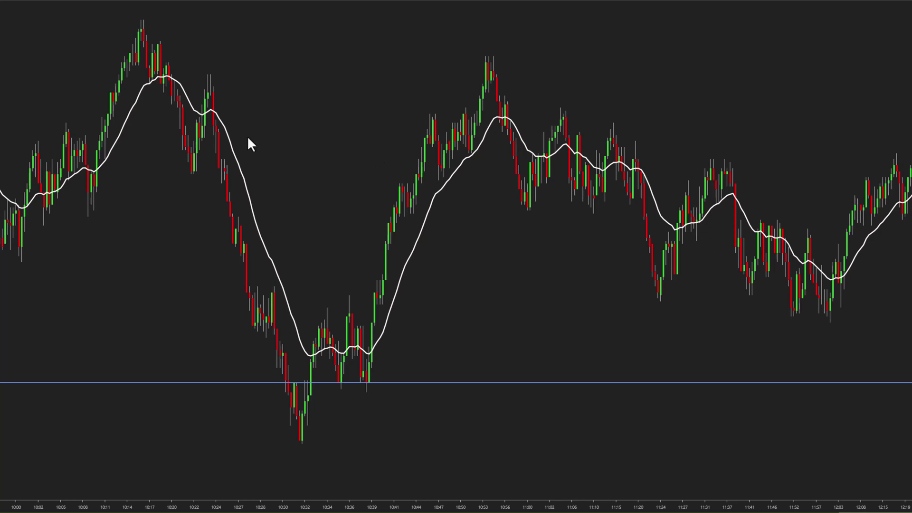
{"action": "left_click", "coordinate": [135, 4]}
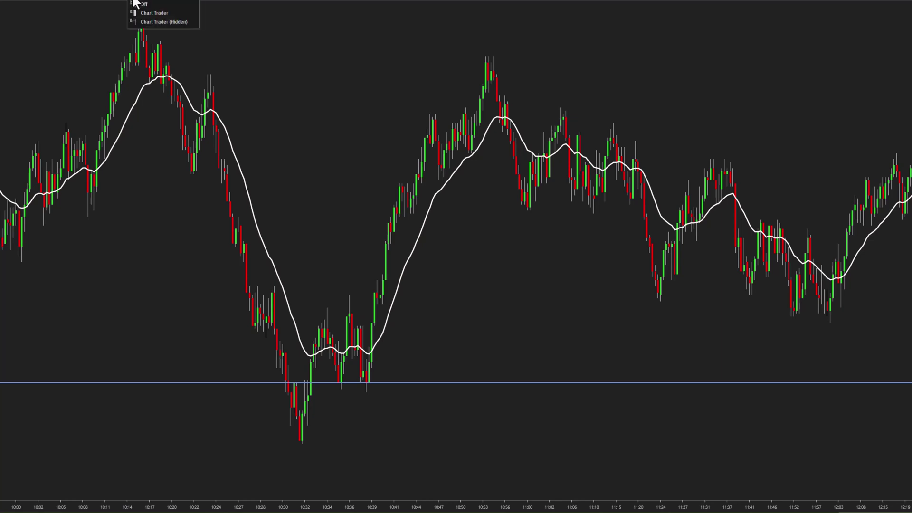
{"action": "left_click", "coordinate": [154, 16]}
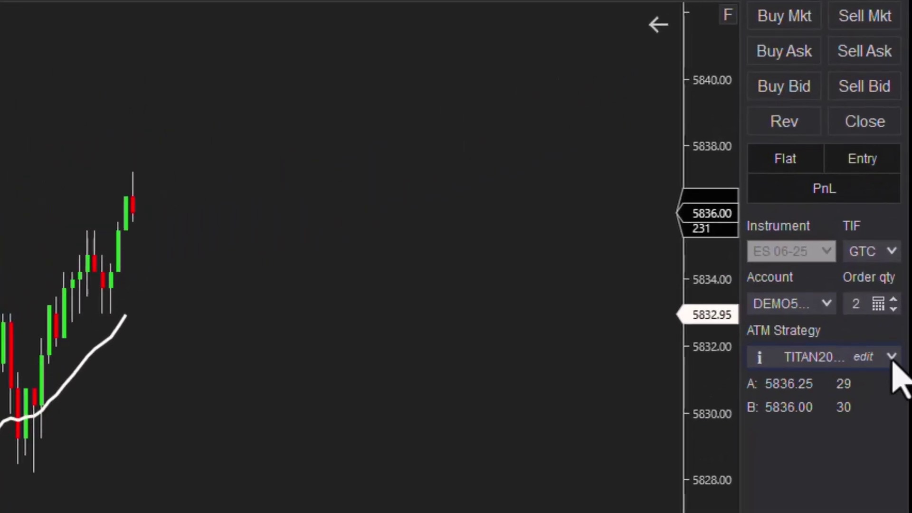
- Start a custom ATM strategy that uses Ticks as its parameter type
{"action": "left_click", "coordinate": [891, 359]}
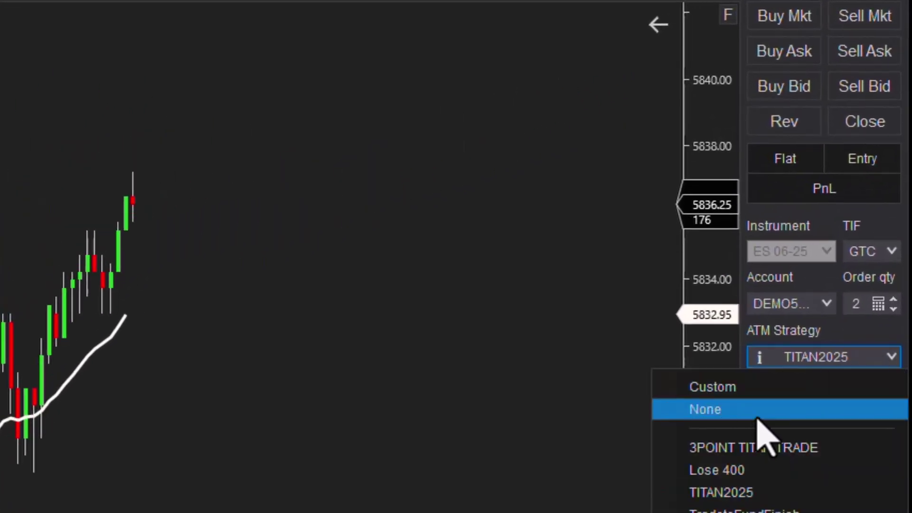
{"action": "left_click", "coordinate": [770, 391]}
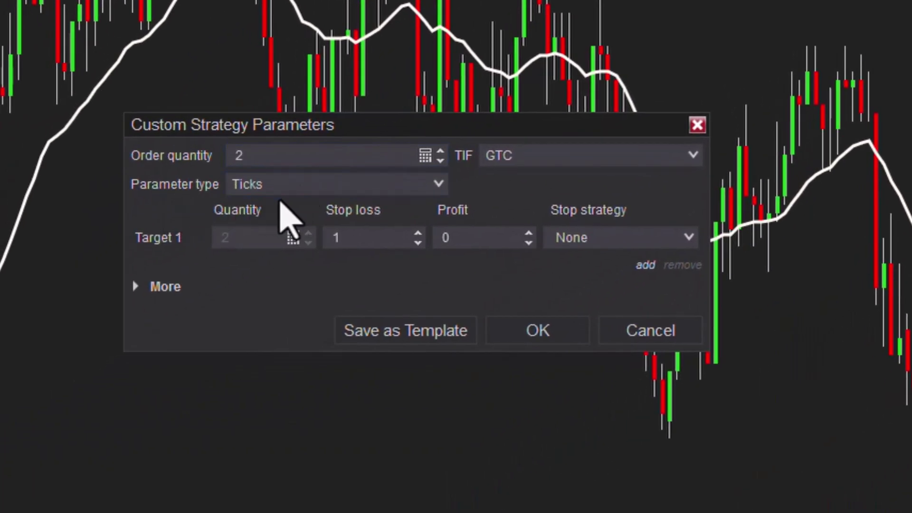
{"action": "left_click", "coordinate": [306, 189]}
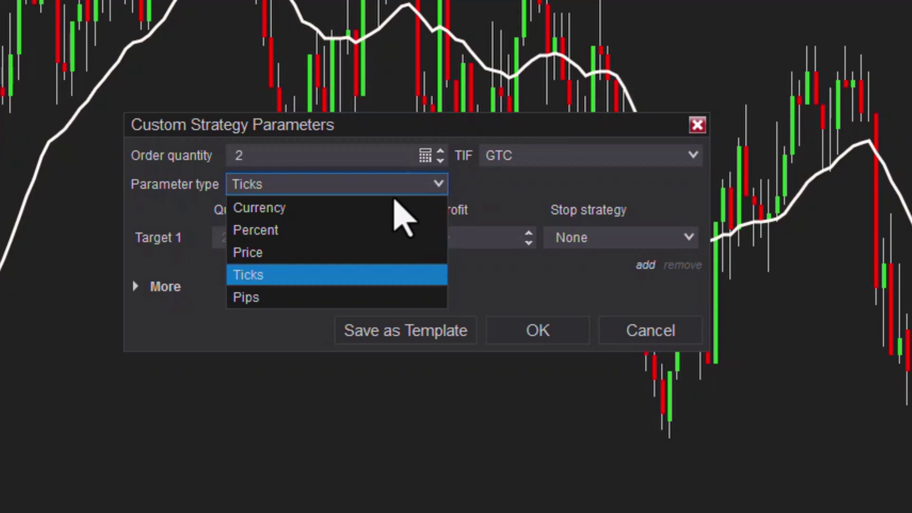
{"action": "left_click", "coordinate": [271, 278]}
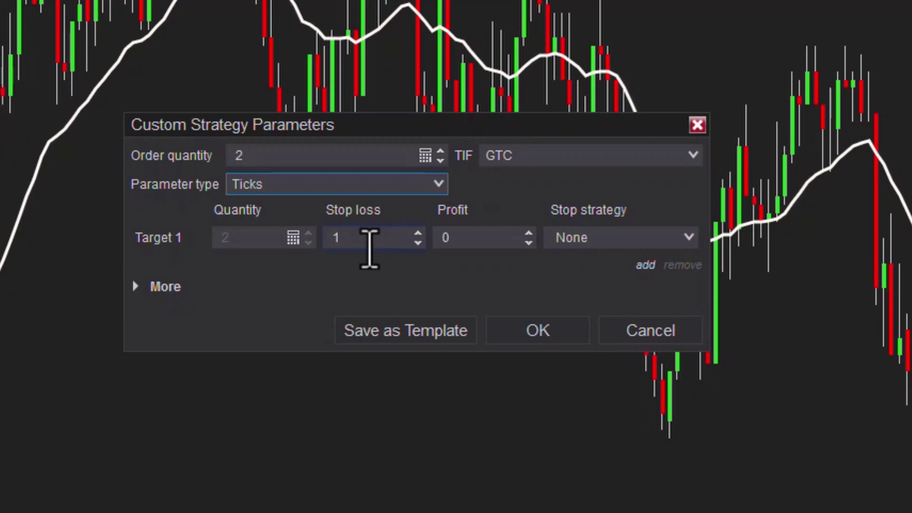
- Compute 2 × 4 in Calculator and set Target 1's stop loss to 8 ticks in the custom strategy
{"action": "left_click", "coordinate": [368, 240]}
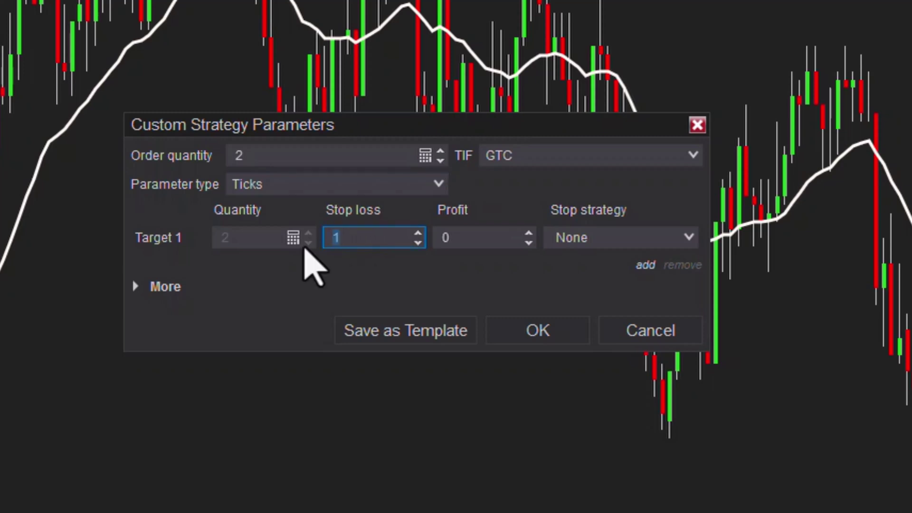
{"action": "type", "text": "2"}
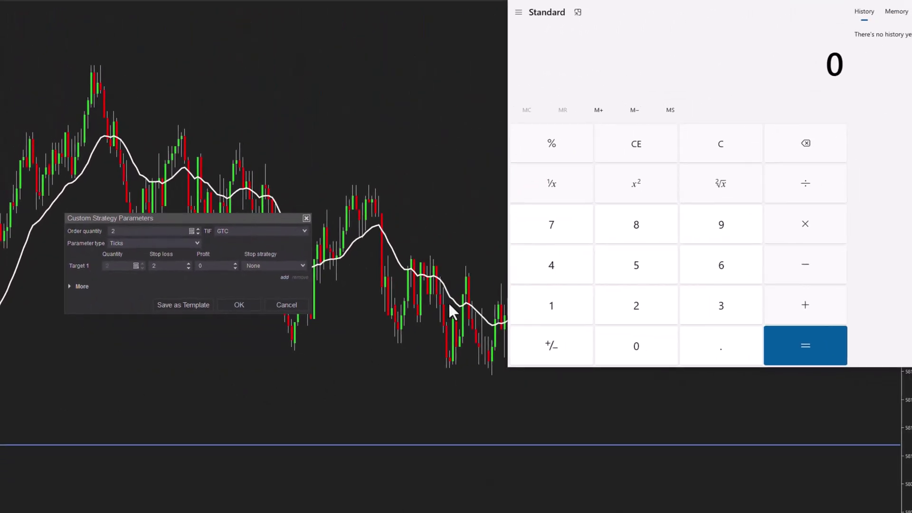
{"action": "left_click", "coordinate": [628, 312]}
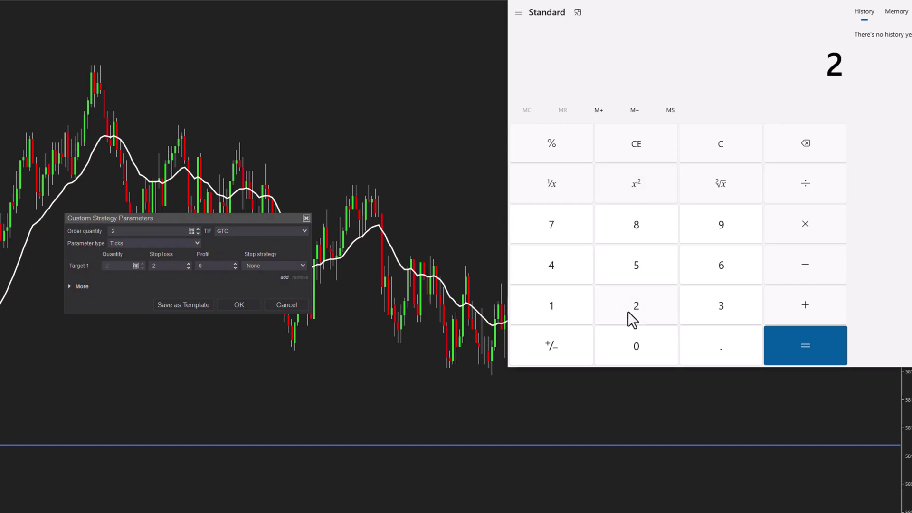
{"action": "left_click", "coordinate": [790, 234]}
{"action": "left_click", "coordinate": [566, 267]}
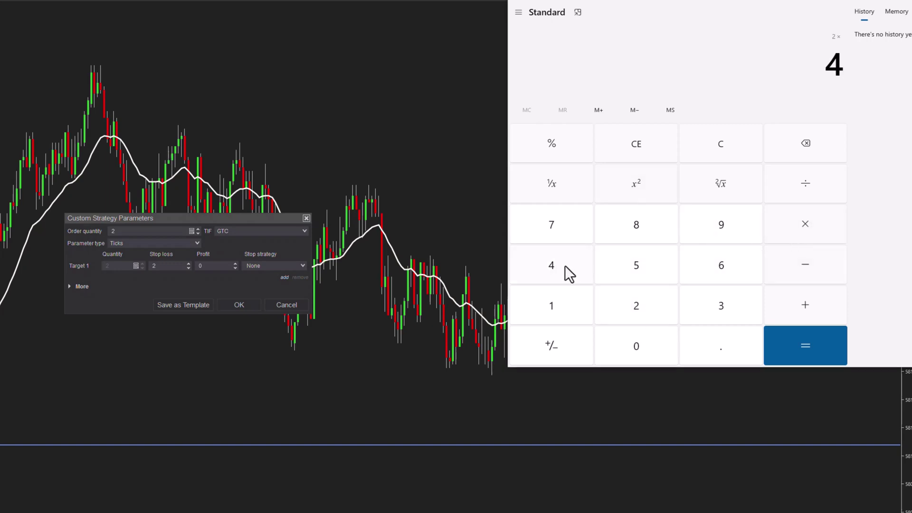
{"action": "left_click", "coordinate": [794, 338]}
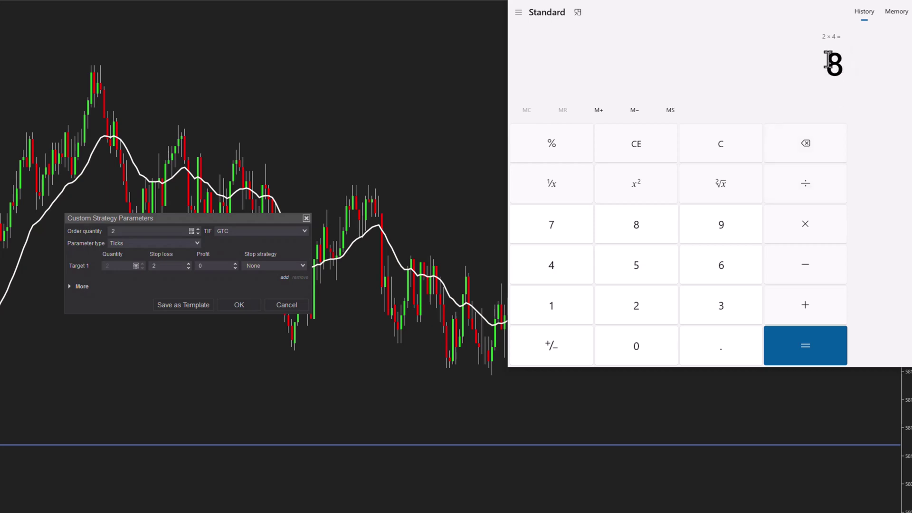
{"action": "left_click", "coordinate": [154, 266]}
{"action": "type", "text": "8"}
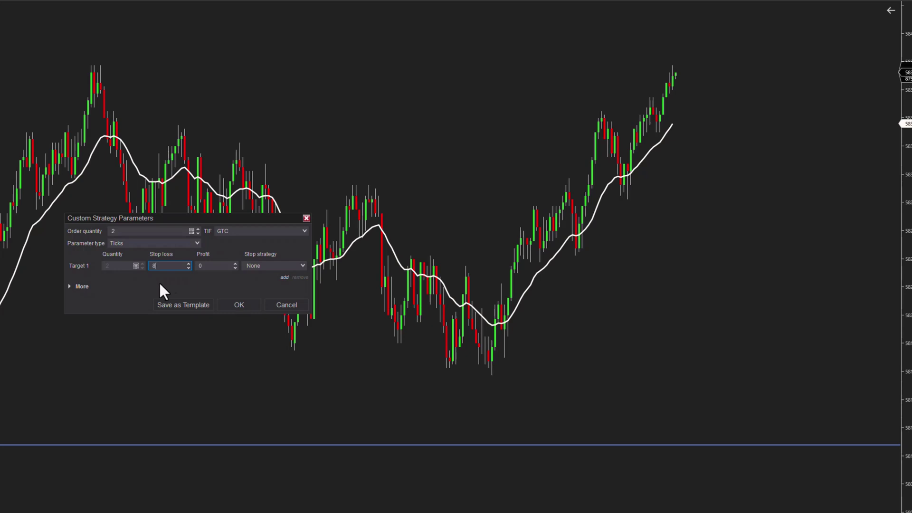
- Compute 10 × 4 in Calculator and set Target 1's profit to 40 ticks in the custom strategy
{"action": "left_click", "coordinate": [204, 266]}
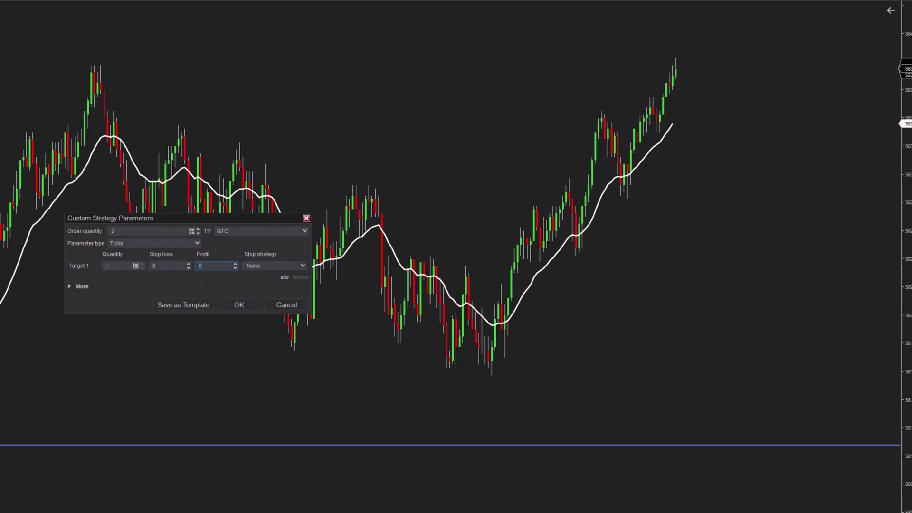
{"action": "key", "text": "alt+Tab"}
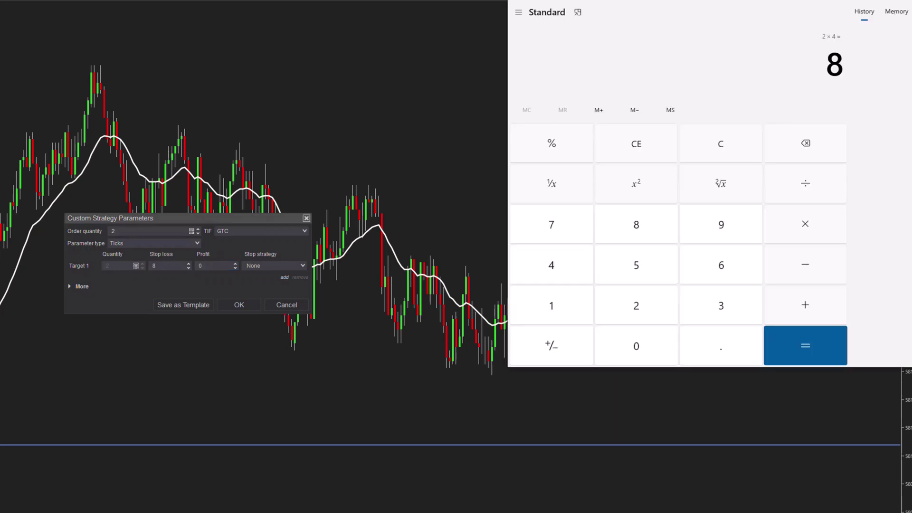
{"action": "left_click", "coordinate": [636, 151]}
{"action": "left_click", "coordinate": [560, 309]}
{"action": "left_click", "coordinate": [632, 349]}
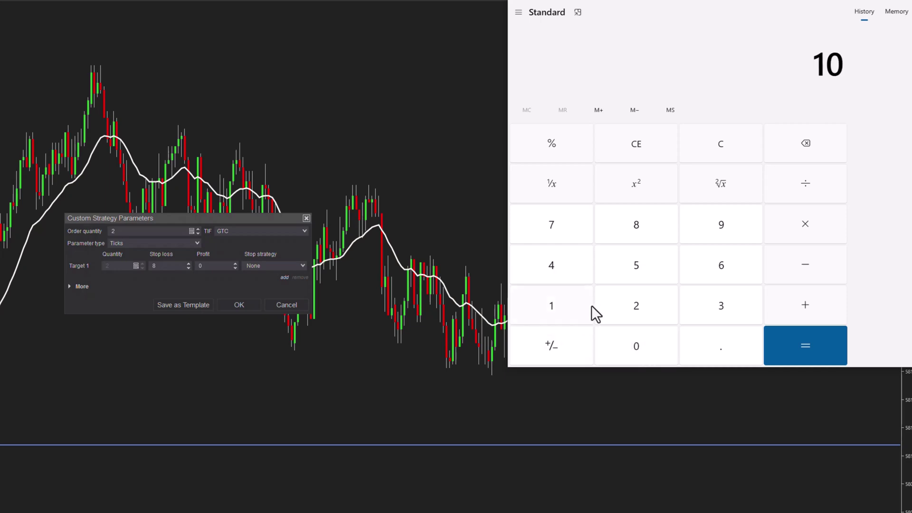
{"action": "left_click", "coordinate": [804, 227]}
{"action": "left_click", "coordinate": [569, 264]}
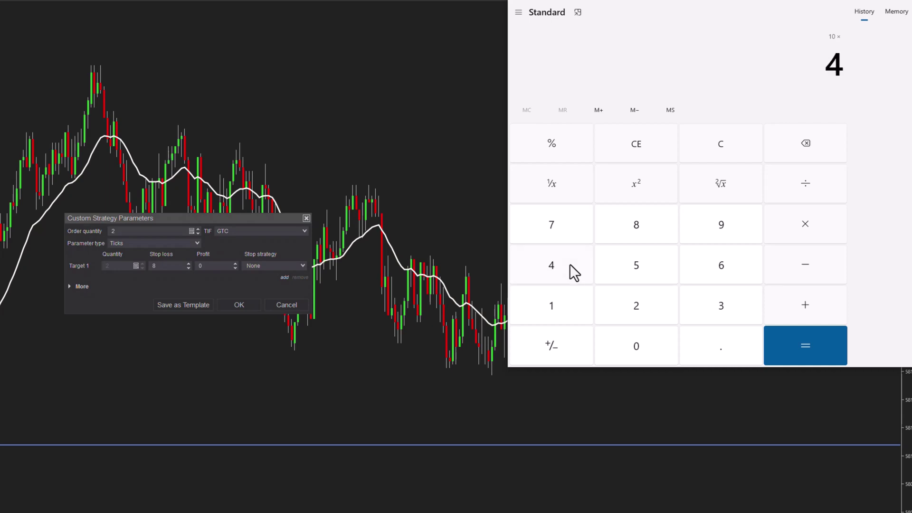
{"action": "left_click", "coordinate": [815, 349]}
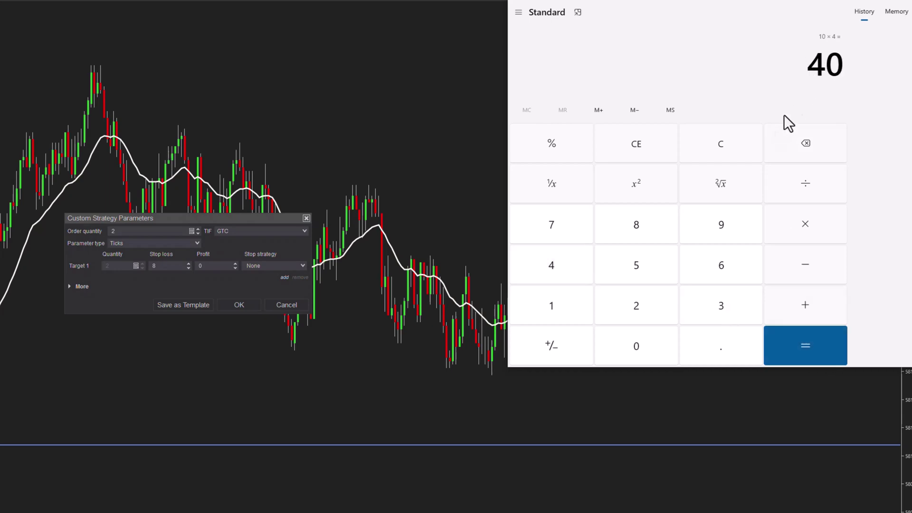
{"action": "left_click", "coordinate": [209, 266]}
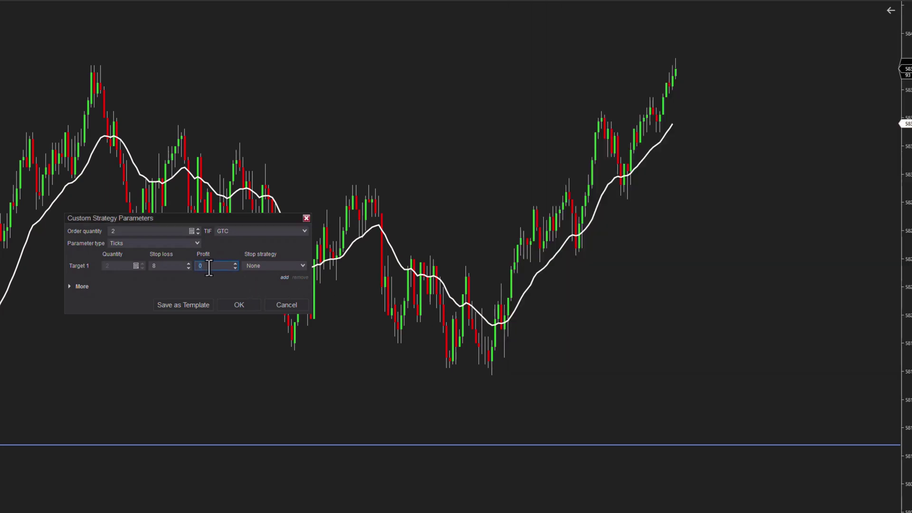
{"action": "type", "text": "40"}
- Save the custom strategy with an order quantity of 2 as the ATM template TEST1 and accept its parameters
{"action": "left_click", "coordinate": [197, 233]}
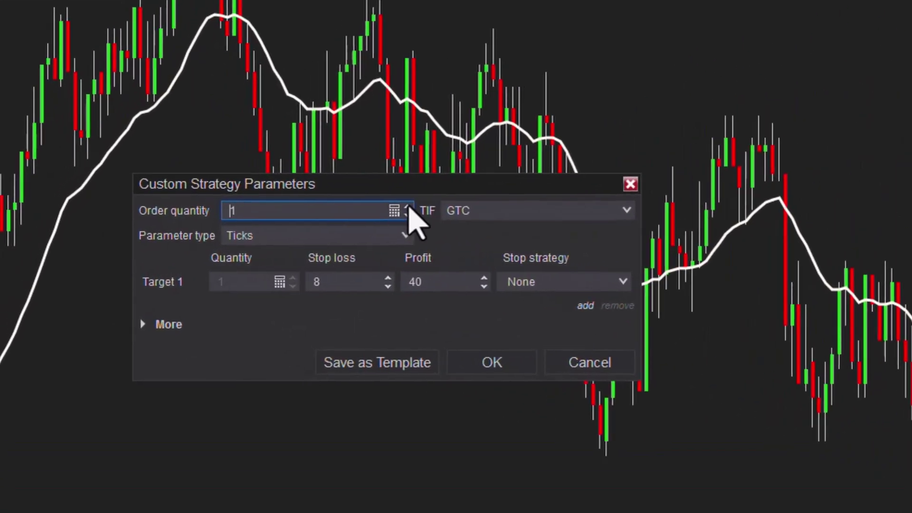
{"action": "left_click", "coordinate": [408, 207]}
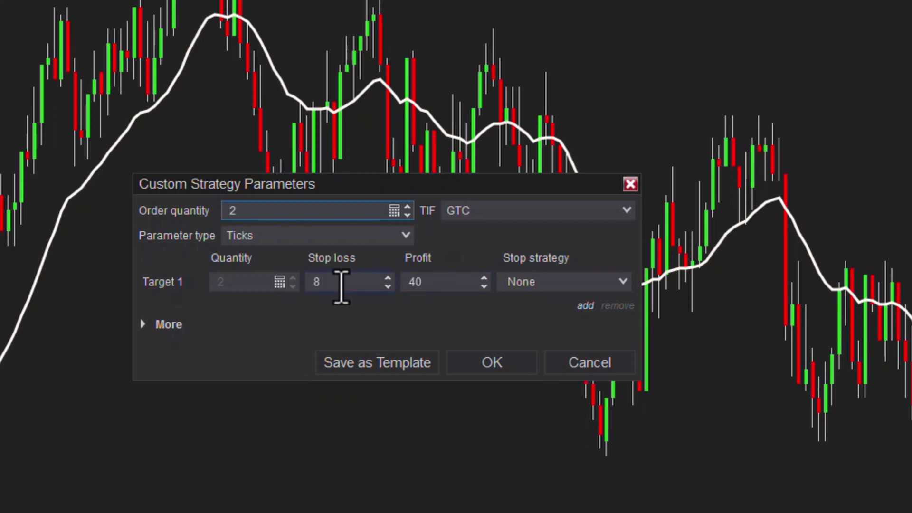
{"action": "left_click", "coordinate": [361, 364]}
{"action": "type", "text": "te"}
{"action": "key", "text": "BackSpace"}
{"action": "key", "text": "BackSpace"}
{"action": "key", "text": "BackSpace"}
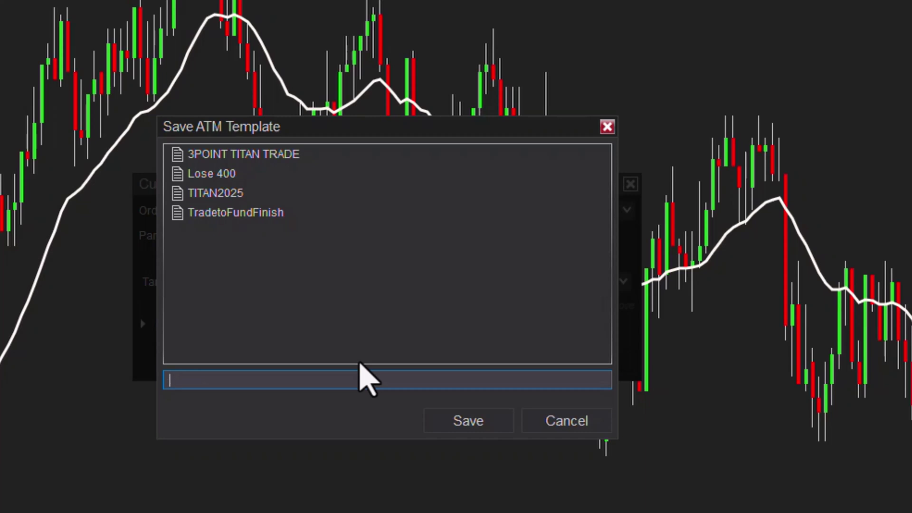
{"action": "type", "text": "TE"}
{"action": "left_click", "coordinate": [443, 420]}
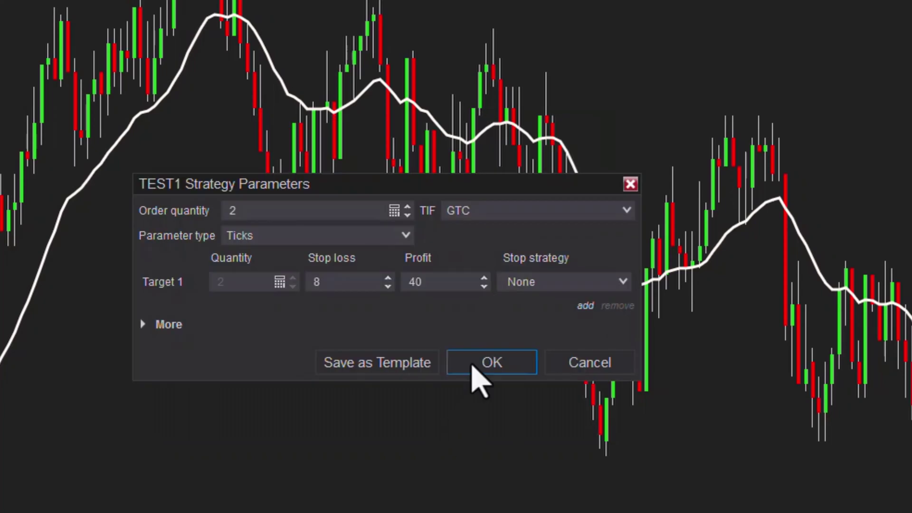
{"action": "left_click", "coordinate": [472, 367]}
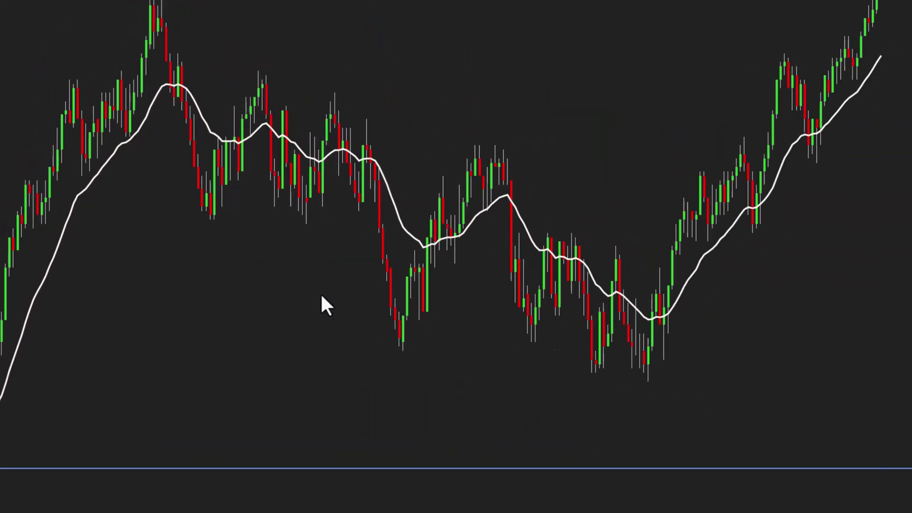
- Enter a short position of 2 contracts at market using the TEST1 ATM strategy
{"action": "right_click", "coordinate": [723, 55]}
{"action": "left_click", "coordinate": [665, 67]}
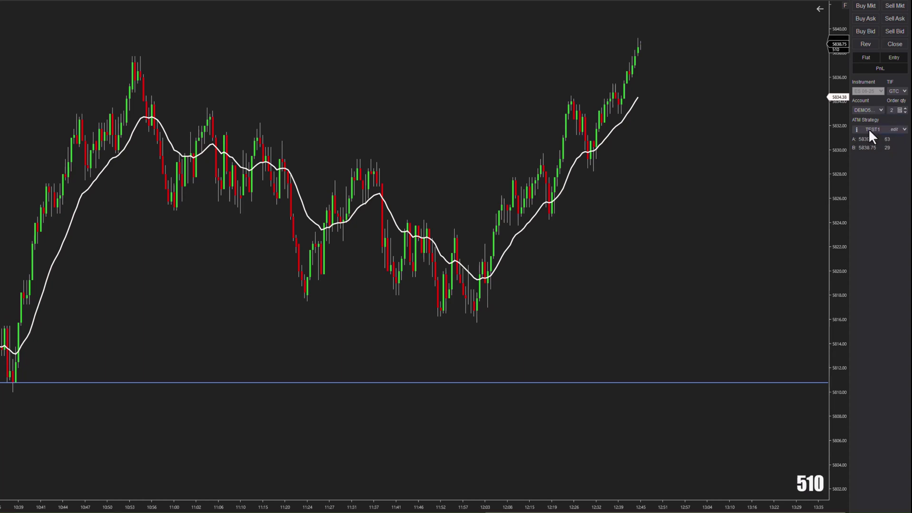
{"action": "left_click", "coordinate": [893, 7]}
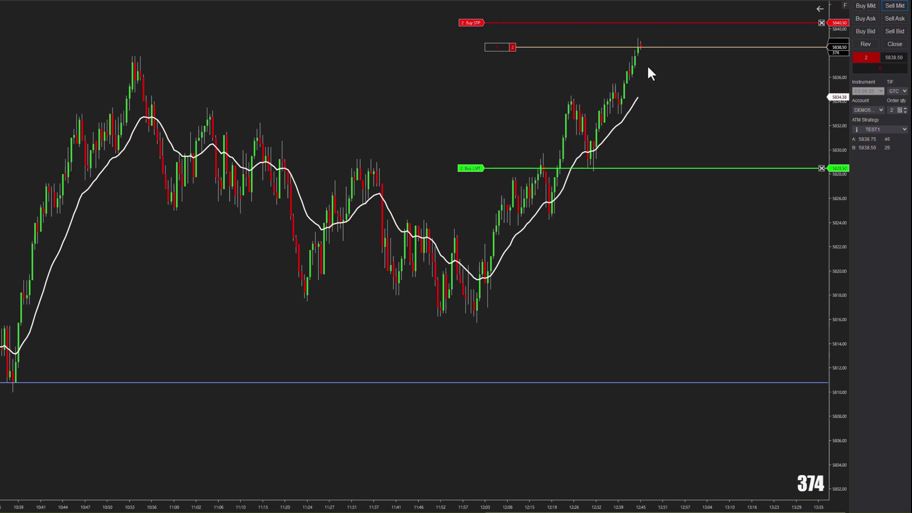
- Set the chart crosshair to Local and close the open short position
{"action": "right_click", "coordinate": [651, 110]}
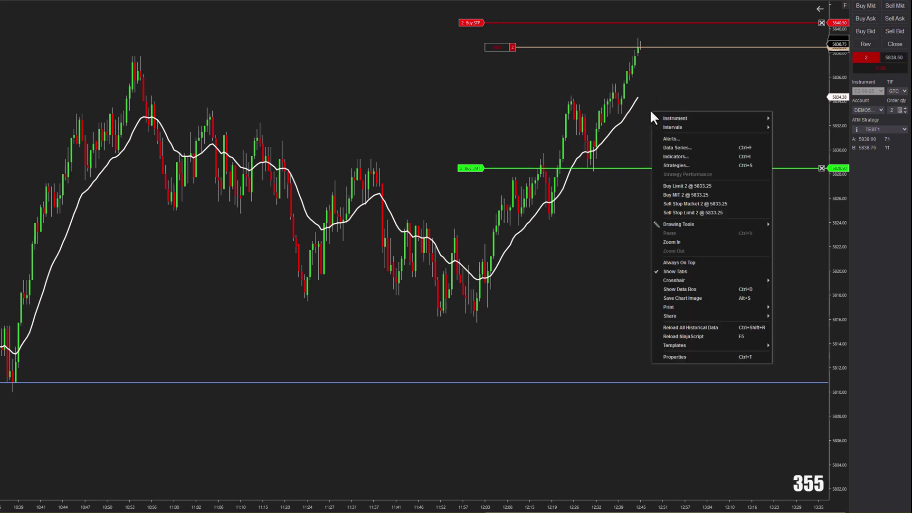
{"action": "mouse_move", "coordinate": [688, 280]}
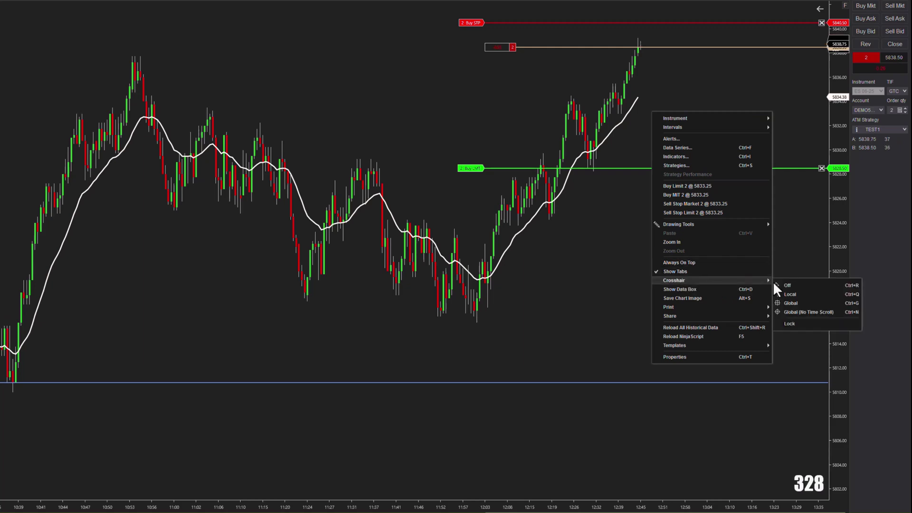
{"action": "left_click", "coordinate": [785, 295]}
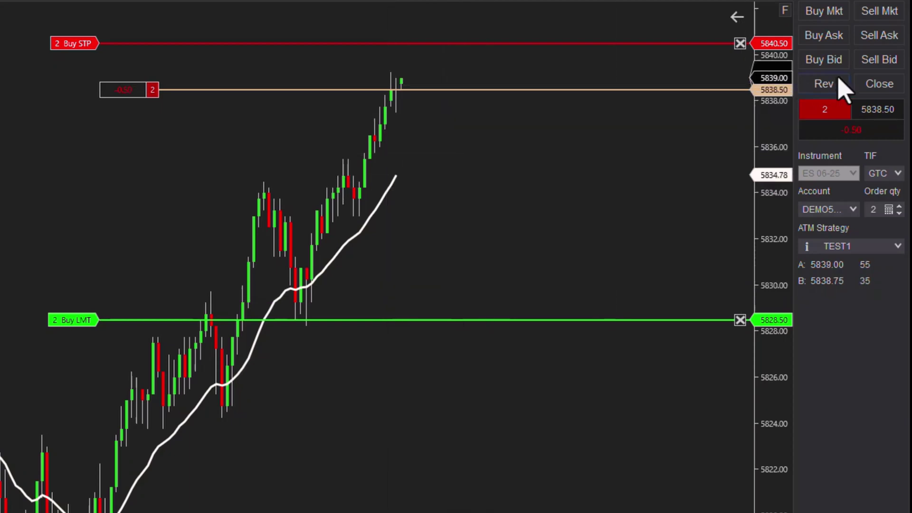
{"action": "left_click", "coordinate": [876, 89]}
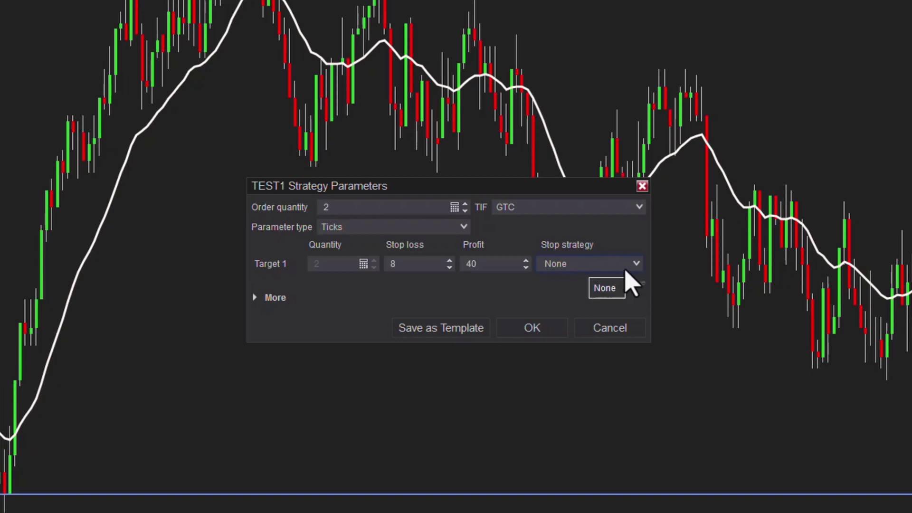
- Create a custom stop strategy for Target 1 with an auto breakeven profit trigger of 8 ticks and a plus value of 1
{"action": "left_click", "coordinate": [602, 267]}
{"action": "left_click", "coordinate": [582, 292]}
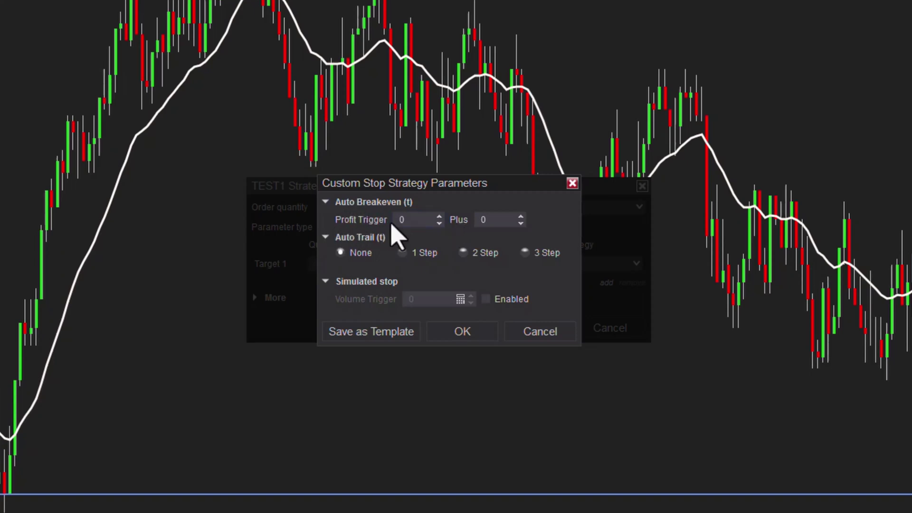
{"action": "left_click", "coordinate": [427, 224]}
{"action": "key", "text": "BackSpace"}
{"action": "left_click", "coordinate": [492, 220]}
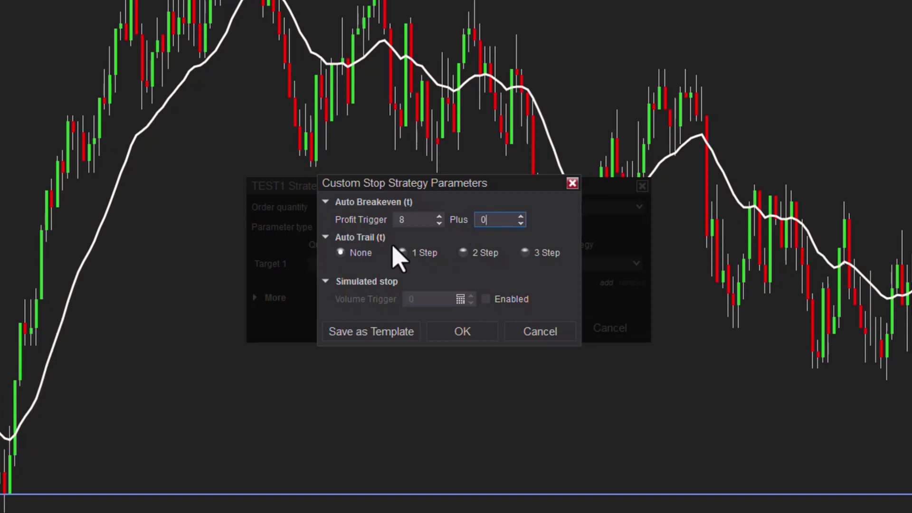
{"action": "left_click", "coordinate": [521, 217]}
- Save the stop strategy as a template named MOVE IN PLUS 1 and accept it for Target 1
{"action": "left_click", "coordinate": [363, 335]}
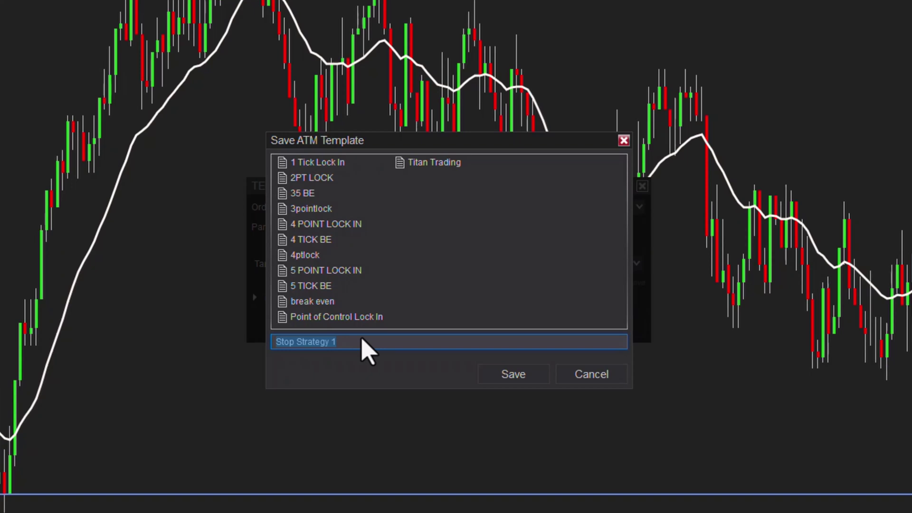
{"action": "type", "text": "MOVE I"}
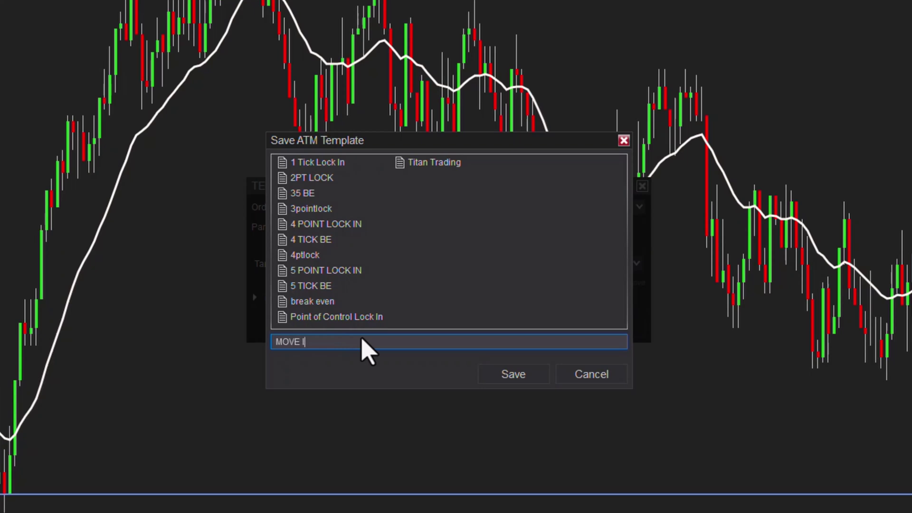
{"action": "type", "text": "N PLUS 1"}
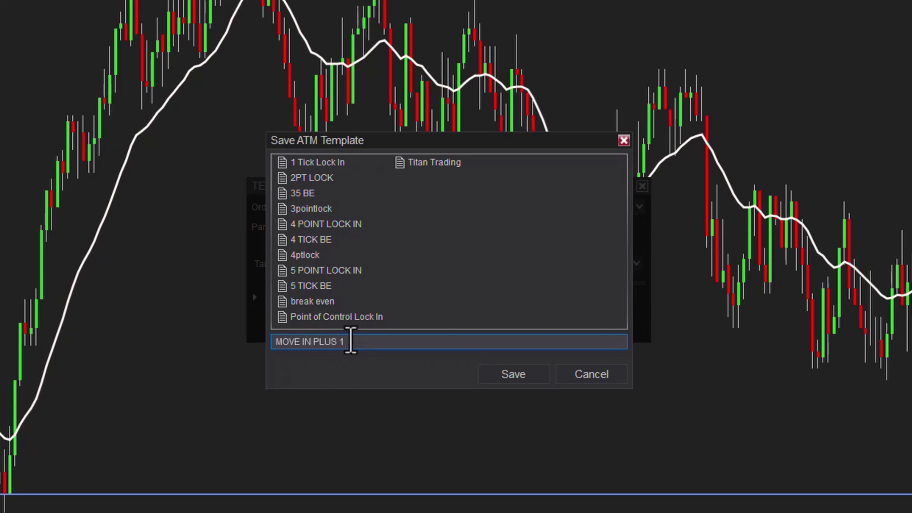
{"action": "left_click", "coordinate": [503, 377]}
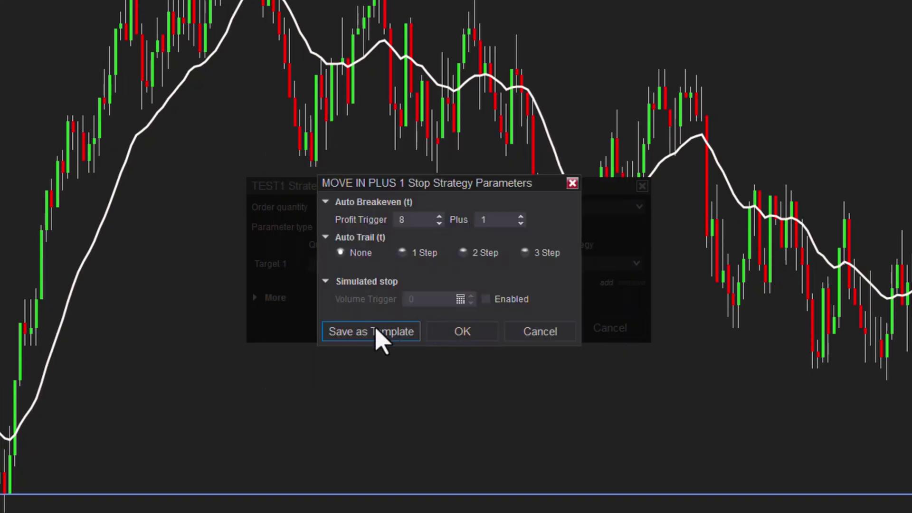
{"action": "left_click", "coordinate": [457, 331]}
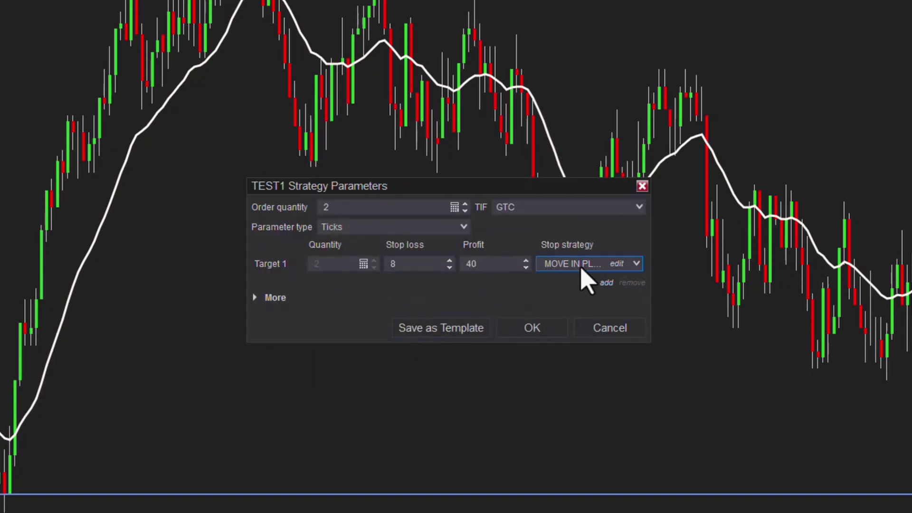
- Save the updated parameters over the TEST1 ATM template and accept the strategy
{"action": "left_click", "coordinate": [437, 331]}
{"action": "left_click", "coordinate": [505, 378]}
{"action": "left_click", "coordinate": [475, 292]}
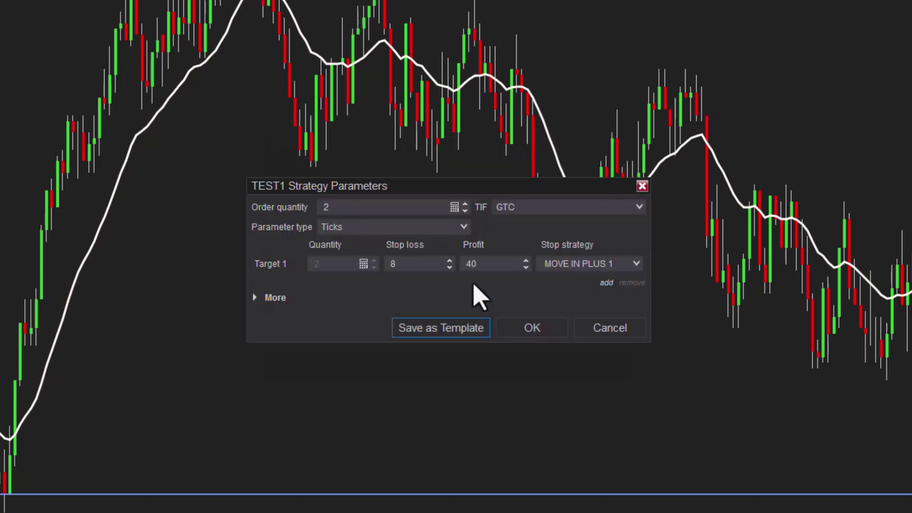
{"action": "left_click", "coordinate": [536, 349]}
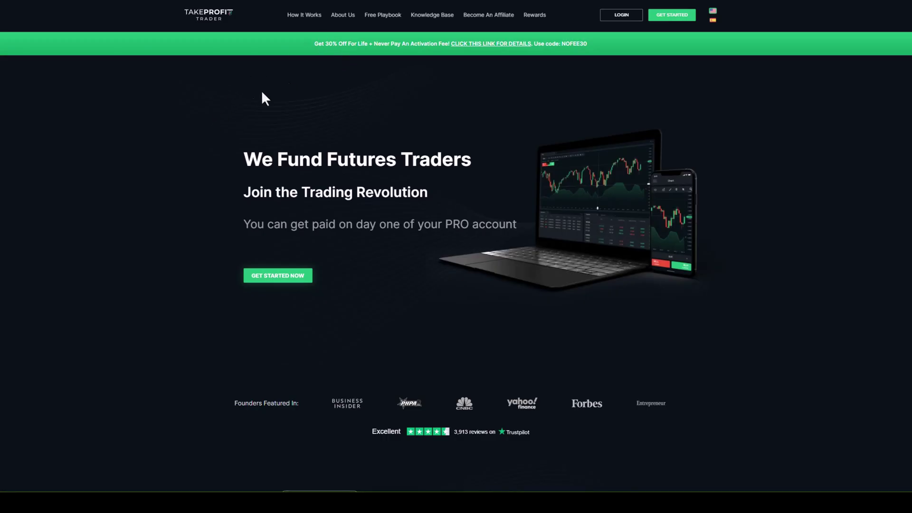
- Switch to the Take Profit Trader website and review how it works, the company comparison, futures account sizes and available platforms
{"action": "scroll", "coordinate": [183, 134], "scroll_direction": "down", "scroll_amount": 9}
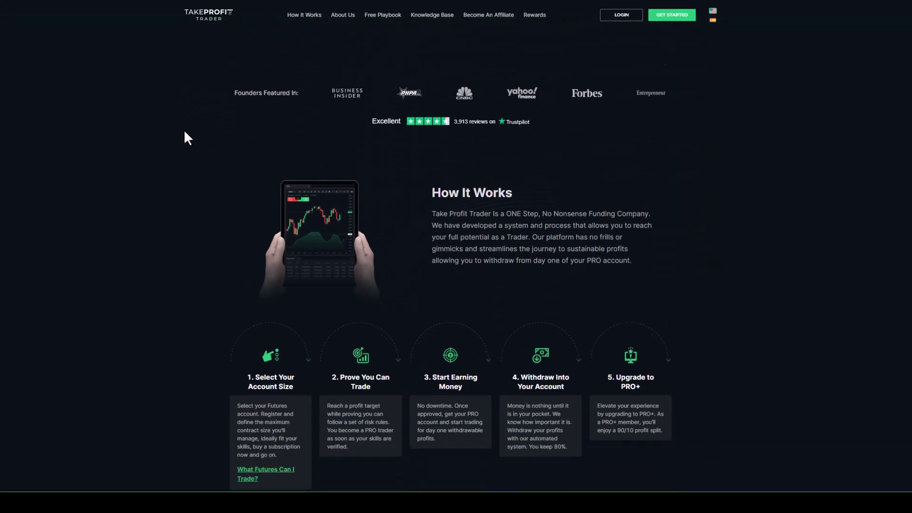
{"action": "scroll", "coordinate": [185, 133], "scroll_direction": "down", "scroll_amount": 10}
{"action": "scroll", "coordinate": [185, 132], "scroll_direction": "up", "scroll_amount": 12}
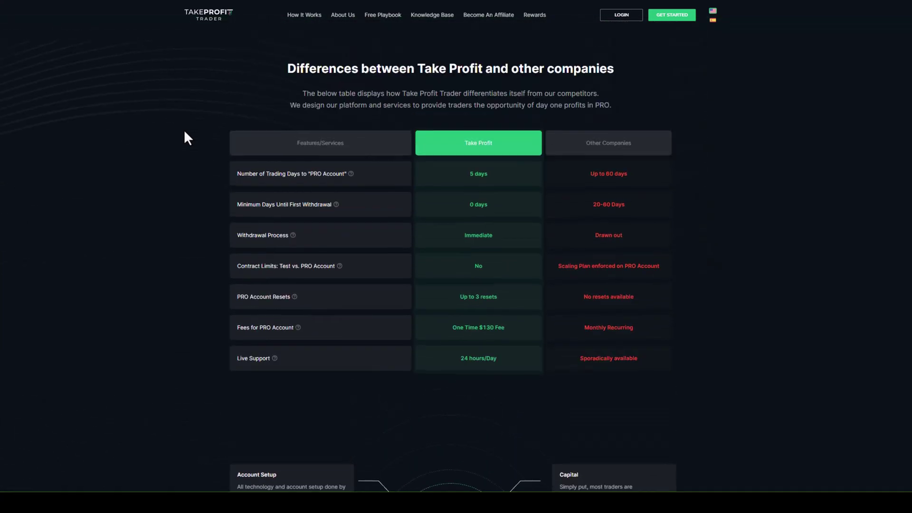
{"action": "scroll", "coordinate": [185, 133], "scroll_direction": "up", "scroll_amount": 5}
{"action": "scroll", "coordinate": [185, 133], "scroll_direction": "down", "scroll_amount": 12}
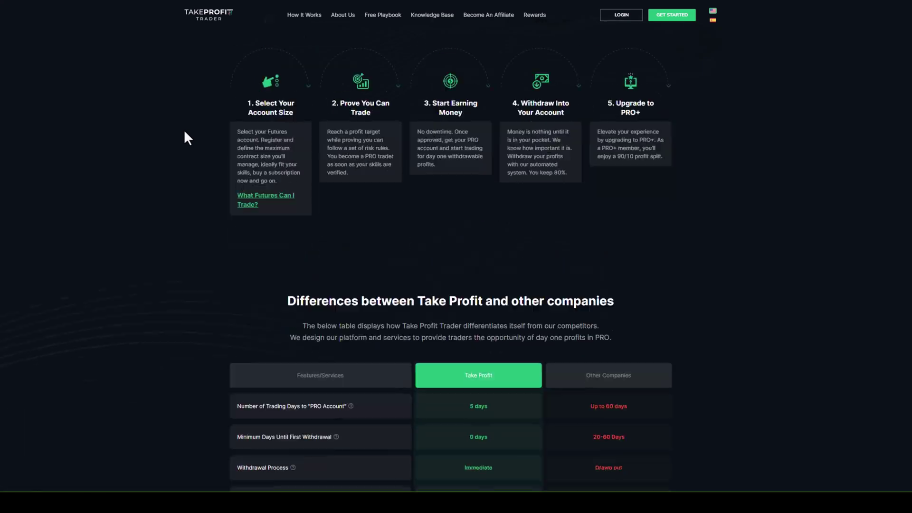
{"action": "scroll", "coordinate": [185, 132], "scroll_direction": "down", "scroll_amount": 15}
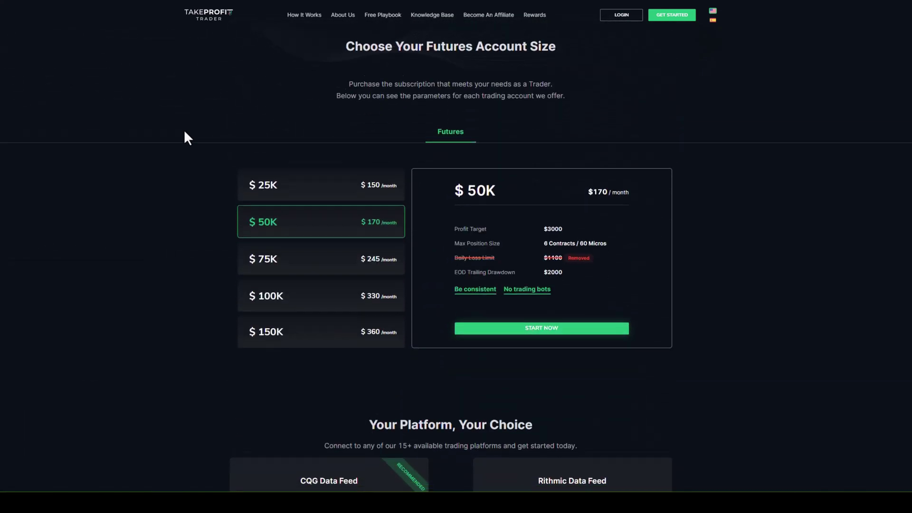
{"action": "scroll", "coordinate": [185, 132], "scroll_direction": "up", "scroll_amount": 3}
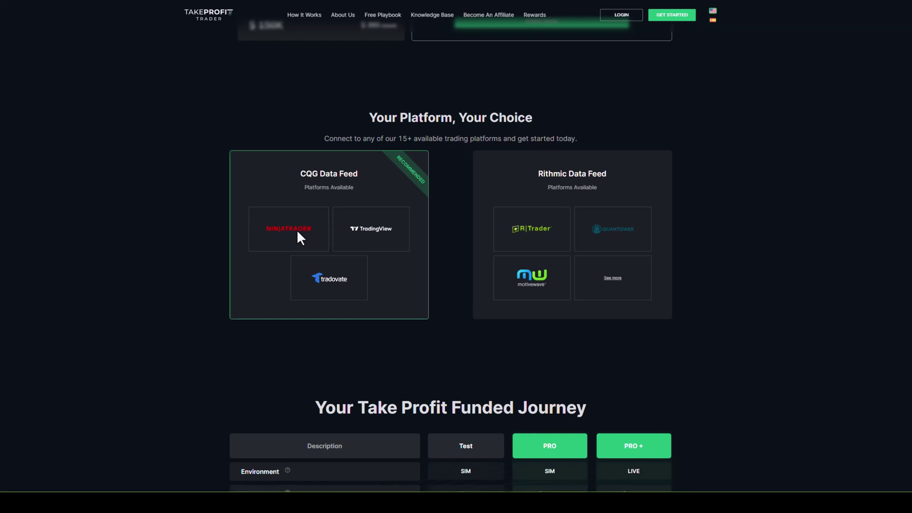
{"action": "mouse_move", "coordinate": [114, 503]}
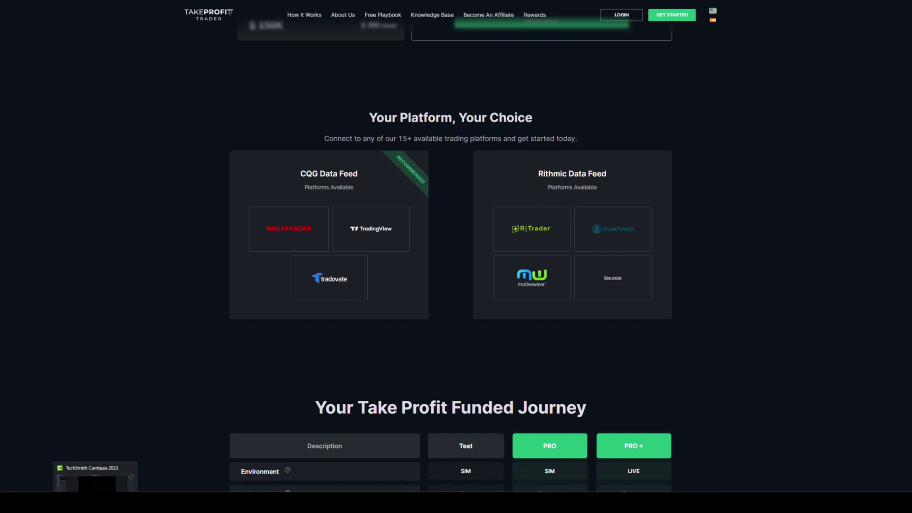
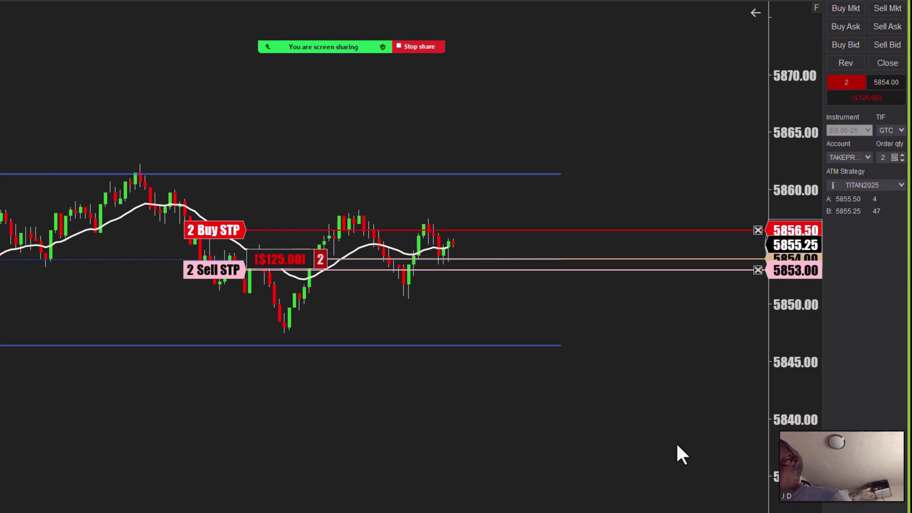
- Move the pending 2-contract sell stop order up to 5854.00 and align the added position's buy stop with the other at 5856.50
{"action": "left_click_drag", "start_coordinate": [772, 475], "coordinate": [759, 423]}
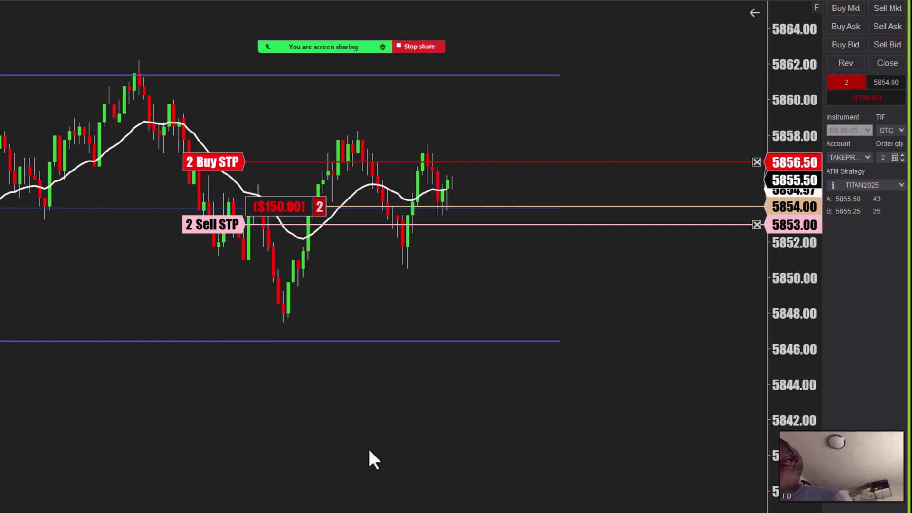
{"action": "left_click_drag", "start_coordinate": [378, 432], "coordinate": [375, 501]}
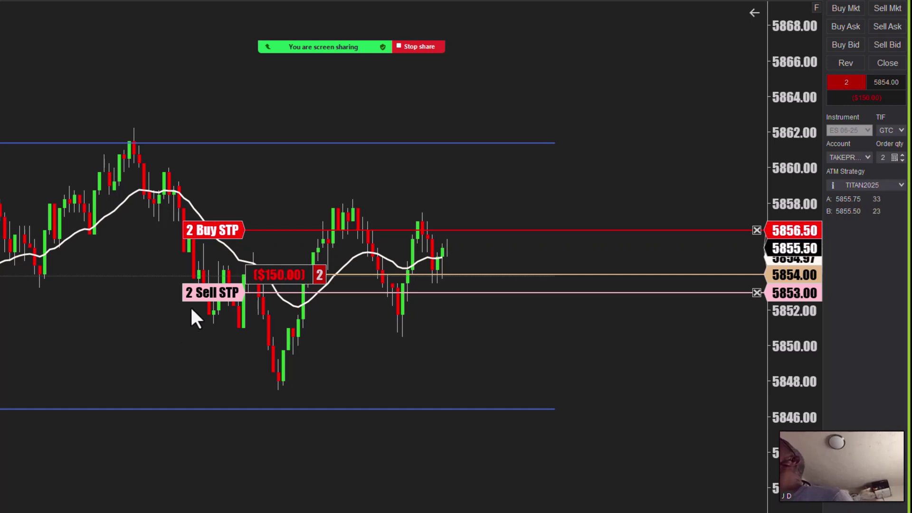
{"action": "left_click_drag", "start_coordinate": [209, 288], "coordinate": [212, 275]}
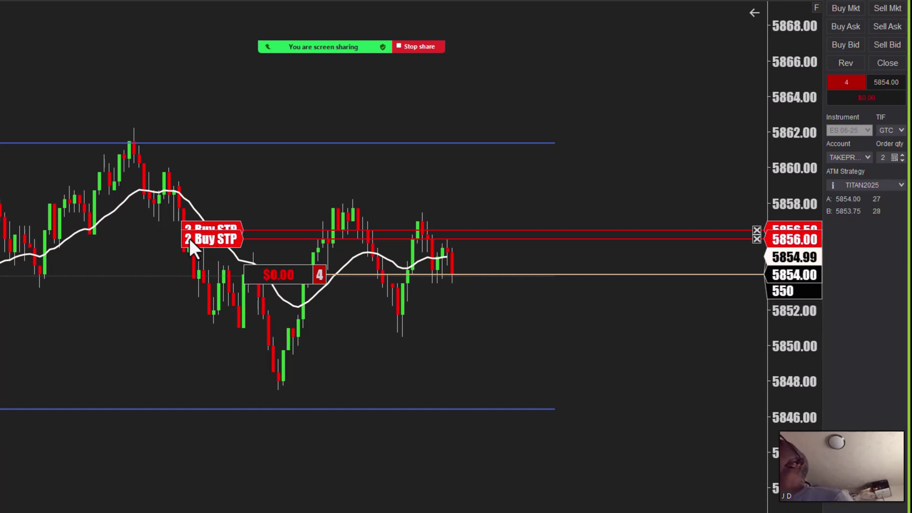
{"action": "mouse_move", "coordinate": [203, 240]}
{"action": "left_mouse_down"}
{"action": "mouse_move", "coordinate": [203, 248]}
{"action": "mouse_move", "coordinate": [206, 230]}
{"action": "left_mouse_up"}
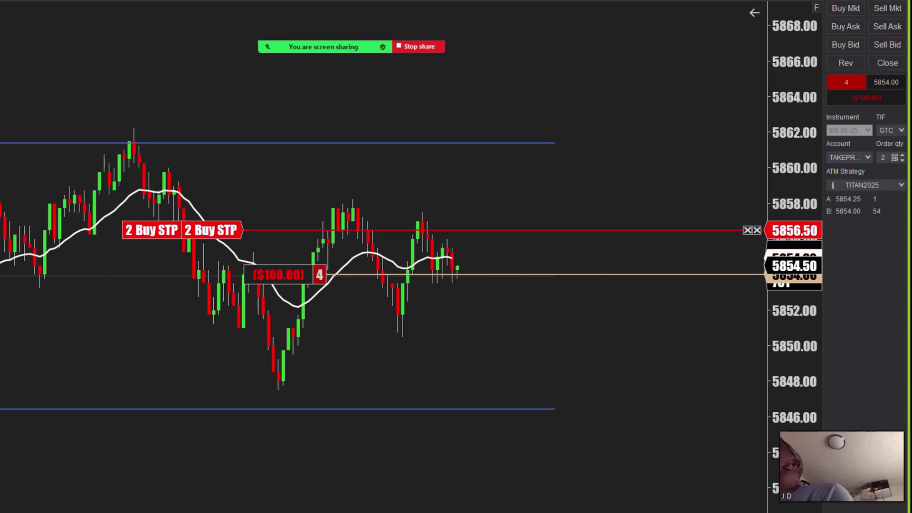
- Draw a measured move from the major swing high to the swing low and project it from the following lower swing high
{"action": "left_click", "coordinate": [134, 128]}
{"action": "left_click", "coordinate": [269, 376]}
{"action": "left_click", "coordinate": [278, 390]}
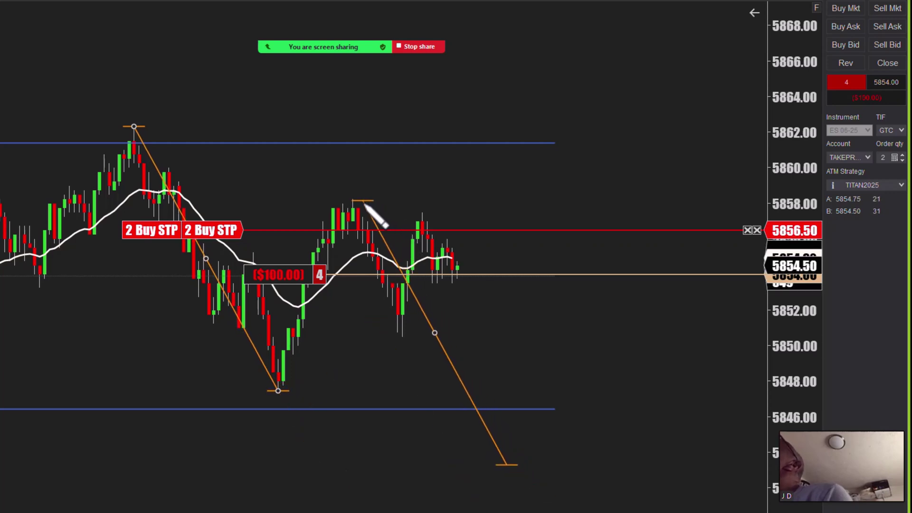
{"action": "left_click", "coordinate": [364, 202]}
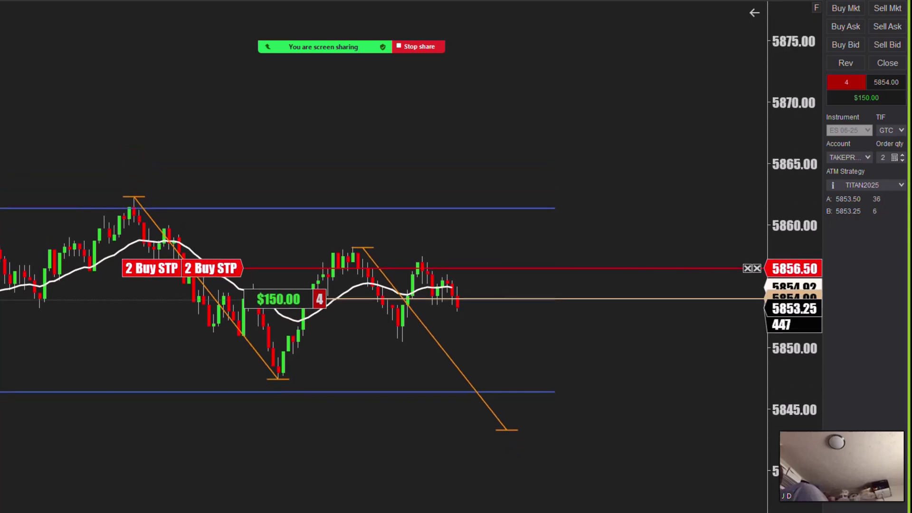
- Set the short position's buy limit targets at 5847.00 and move both buy stop orders down to 5853.75
{"action": "left_click", "coordinate": [344, 389]}
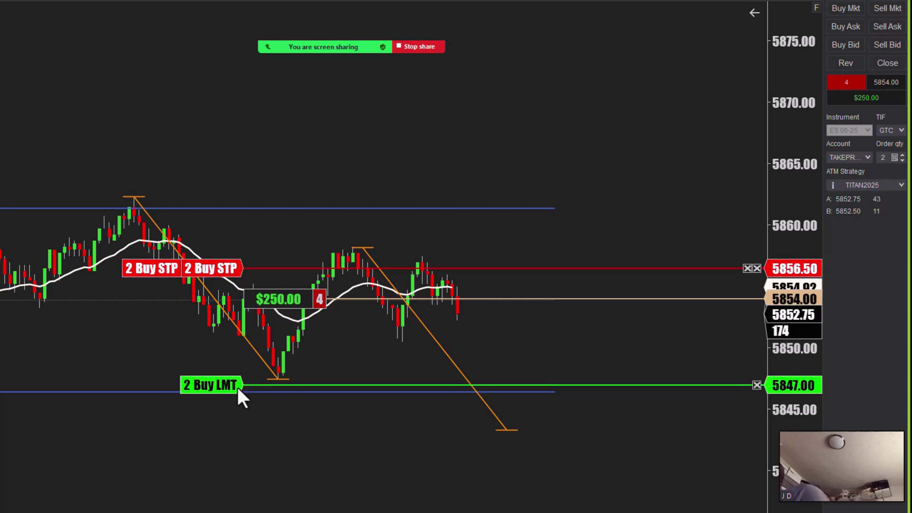
{"action": "left_click_drag", "start_coordinate": [788, 475], "coordinate": [762, 460]}
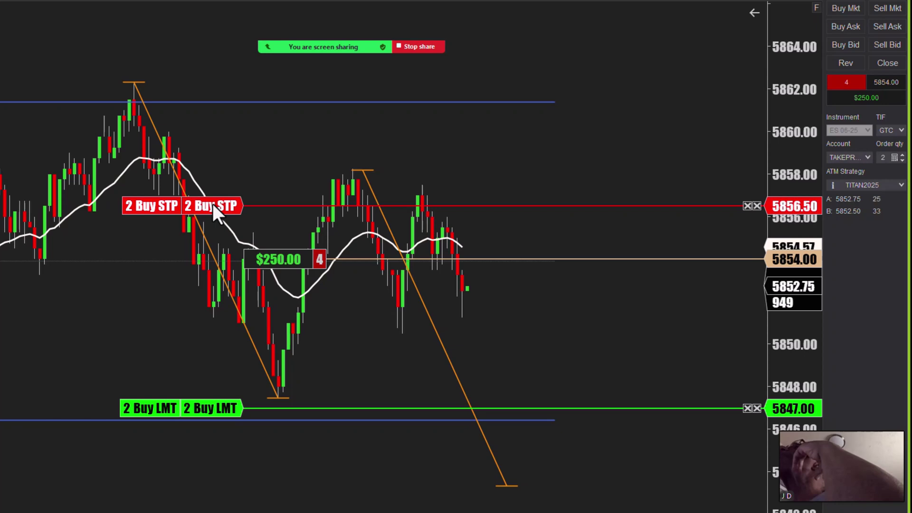
{"action": "left_click_drag", "start_coordinate": [215, 203], "coordinate": [205, 266]}
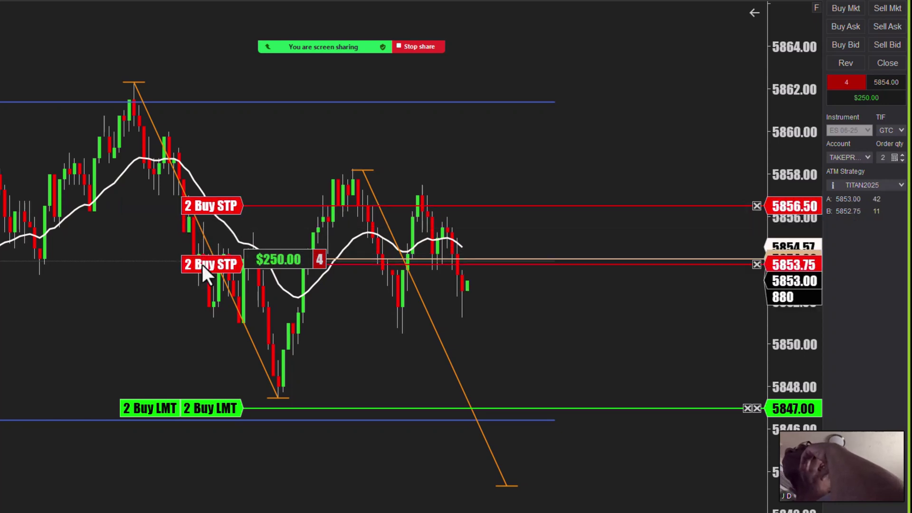
{"action": "left_click_drag", "start_coordinate": [215, 206], "coordinate": [215, 269]}
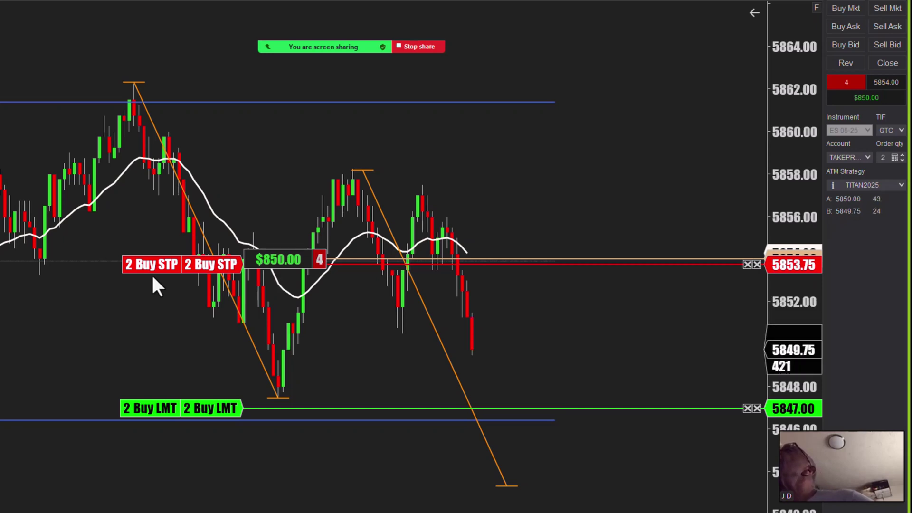
- Trail both 2-contract buy stop orders down to 5851.75 to lock in profit on the short position
{"action": "left_click_drag", "start_coordinate": [206, 264], "coordinate": [198, 307]}
{"action": "left_click_drag", "start_coordinate": [212, 265], "coordinate": [207, 309]}
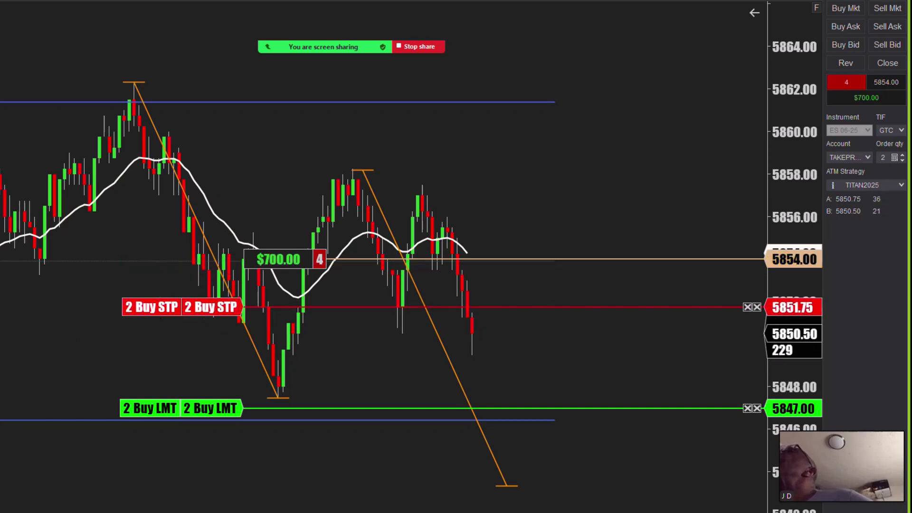